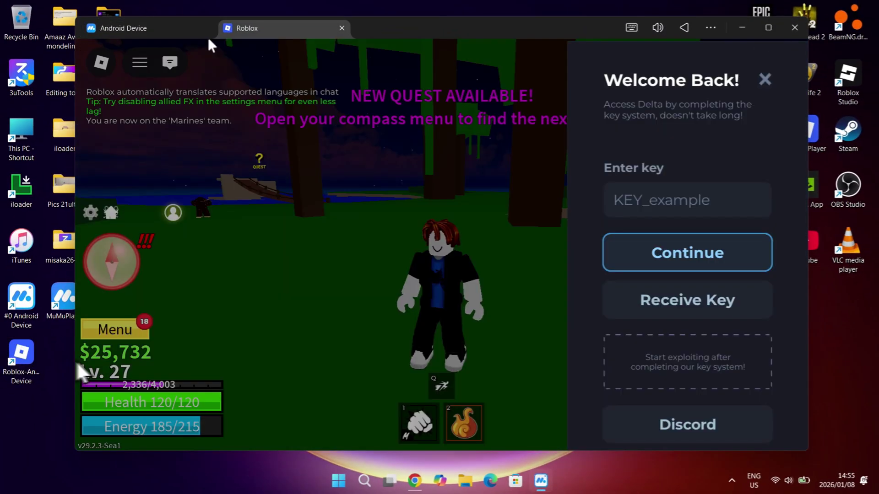
# Step: Maximize the Roblox window, close the Delta key prompt, then equip Flame and use Fire Flight and Fire Bullets
pyautogui.click(768, 28)
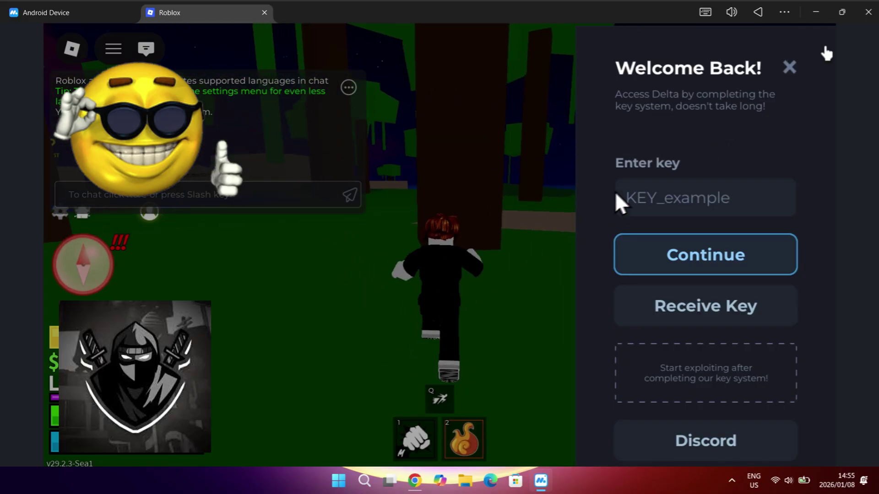
pyautogui.click(789, 68)
pyautogui.press('2')
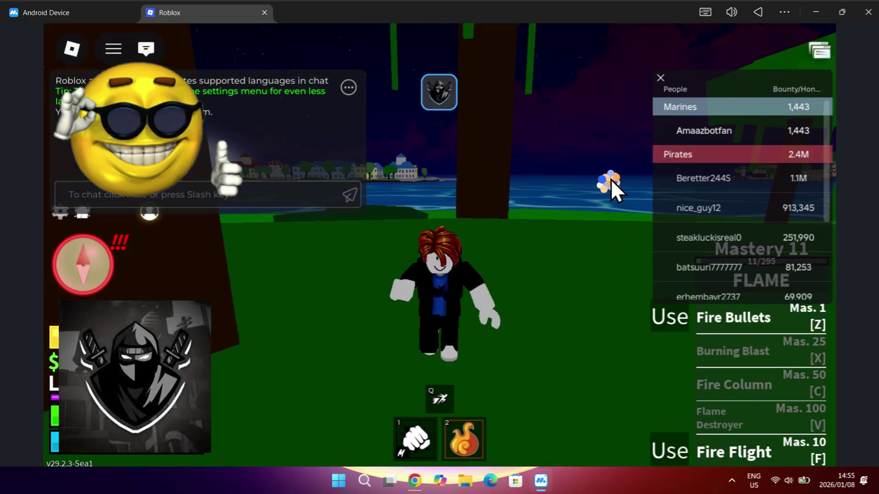
pyautogui.click(670, 451)
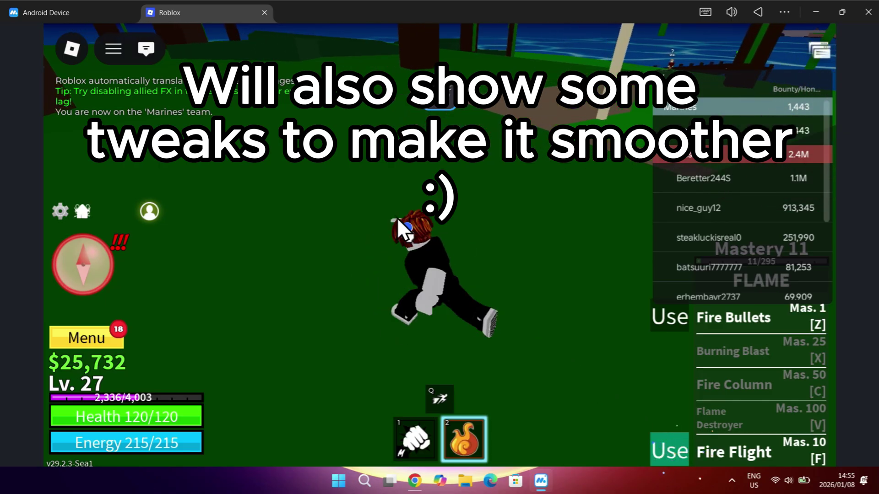
pyautogui.press('f')
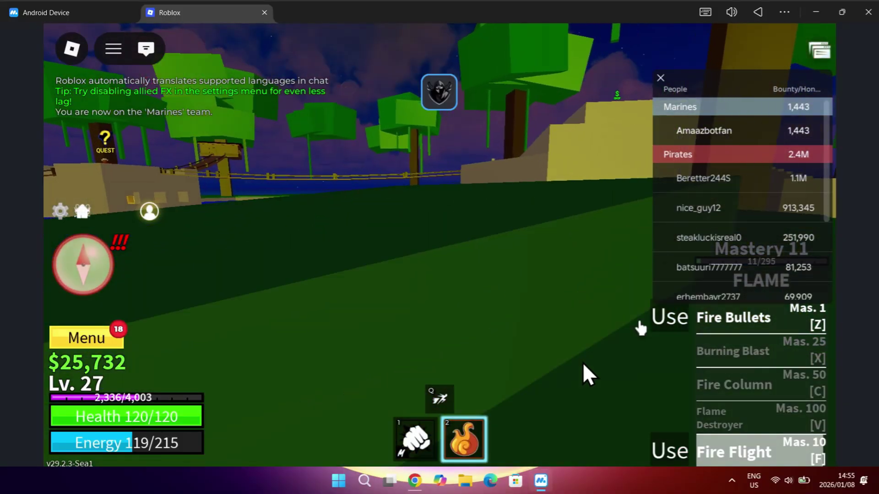
pyautogui.click(646, 318)
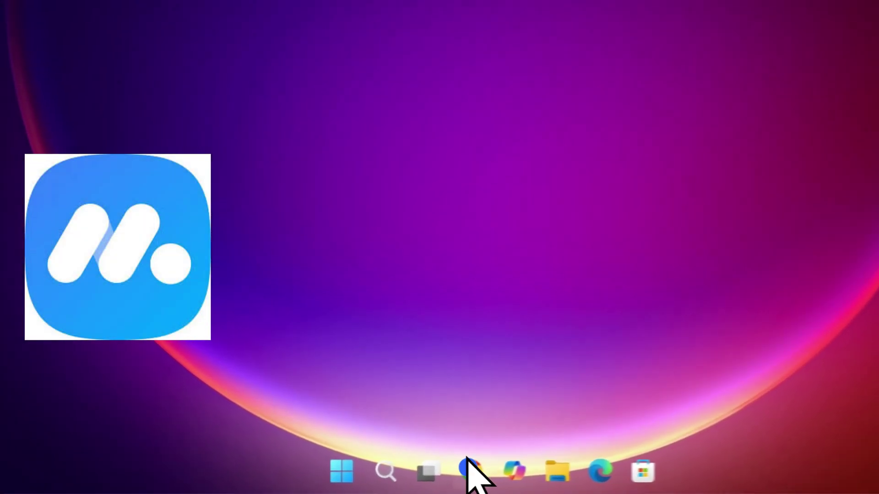
# Step: Return to the YouTube tutorial in Chrome and follow the mumuplayer Download link in its description
pyautogui.click(427, 481)
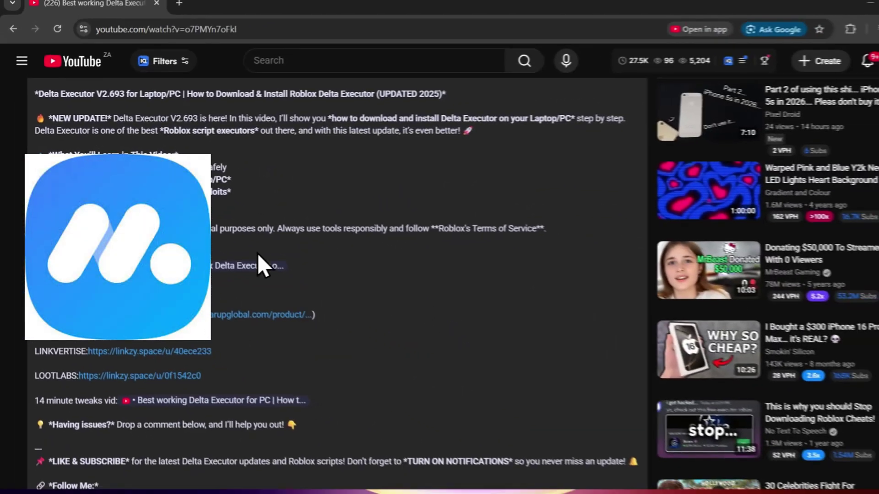
pyautogui.scroll(3, 263, 258)
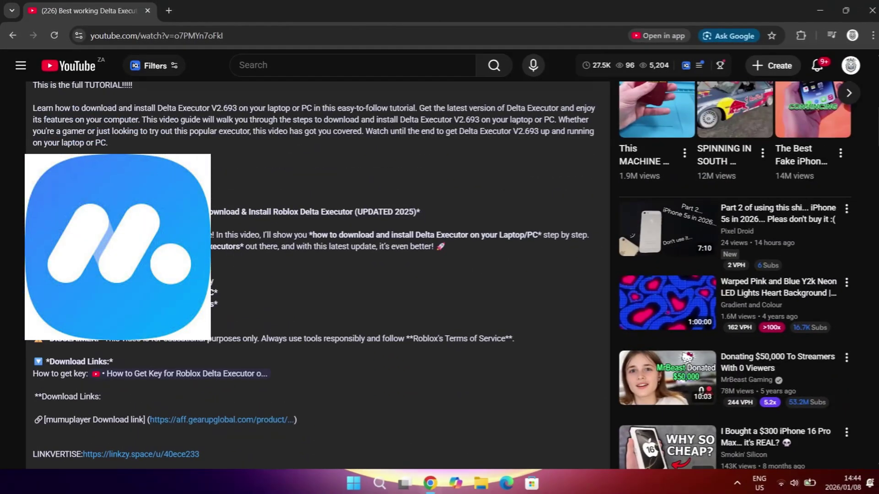
pyautogui.scroll(-3, 227, 214)
pyautogui.scroll(8, 235, 226)
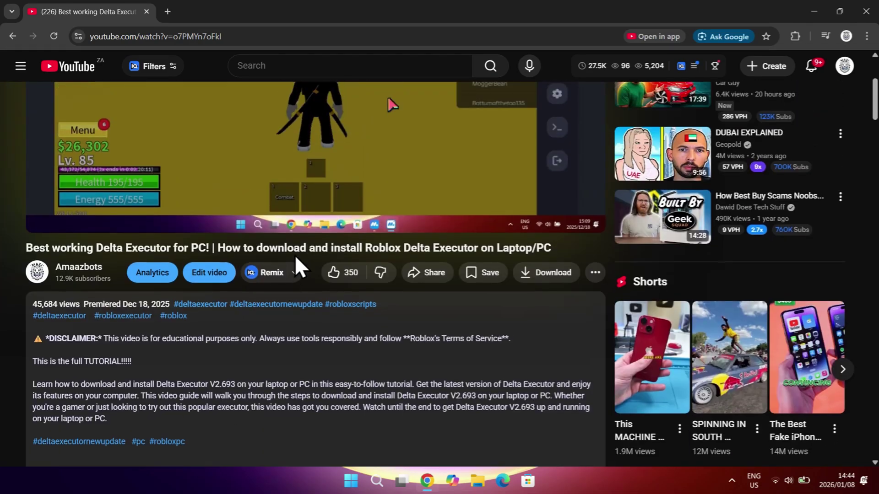
pyautogui.scroll(3, 311, 238)
pyautogui.scroll(-10, 331, 225)
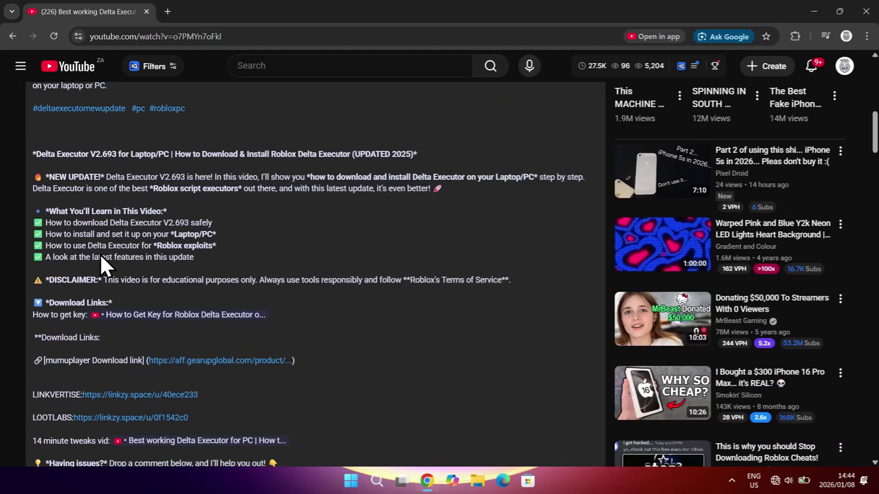
pyautogui.scroll(-1, 101, 257)
pyautogui.moveTo(43, 304); pyautogui.dragTo(138, 308)
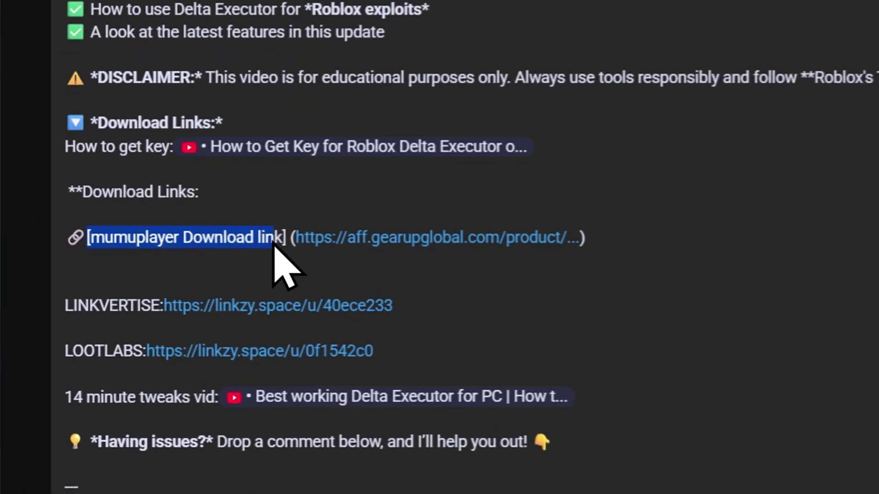
pyautogui.moveTo(273, 246); pyautogui.dragTo(284, 252)
pyautogui.click(294, 271)
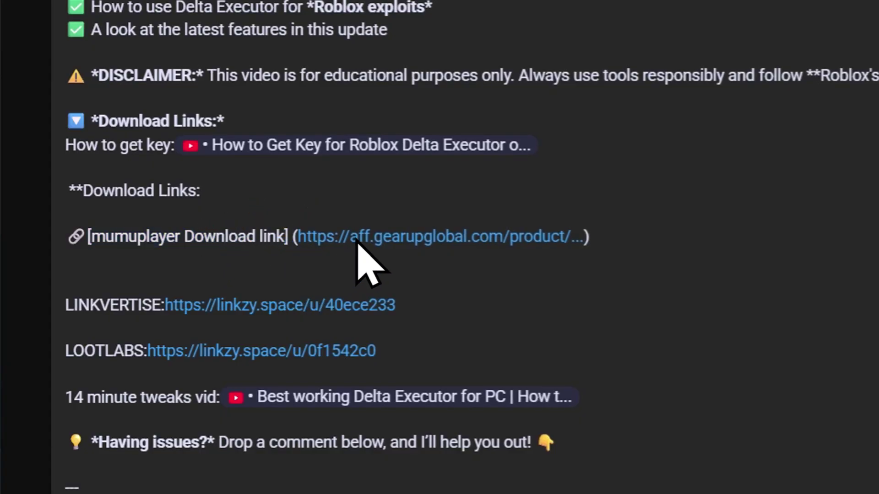
pyautogui.click(382, 233)
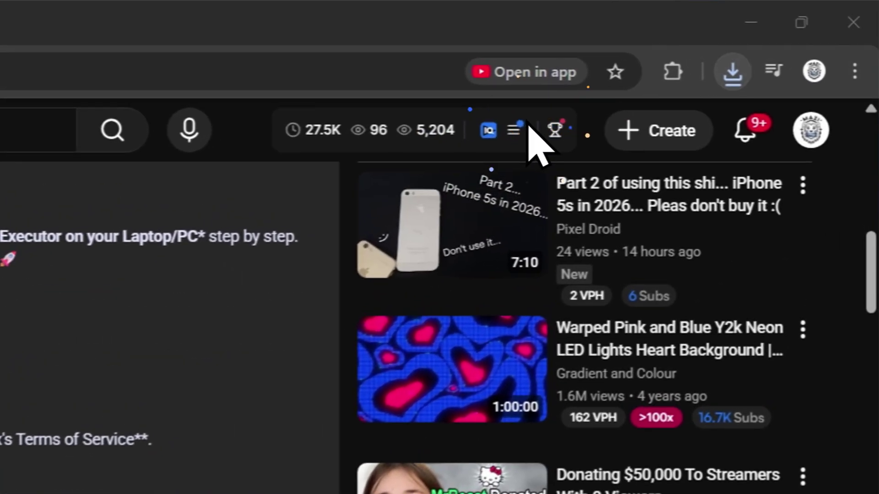
# Step: Minimize Chrome to reach the desktop and run the downloaded MuMu Player installer
pyautogui.click(814, 12)
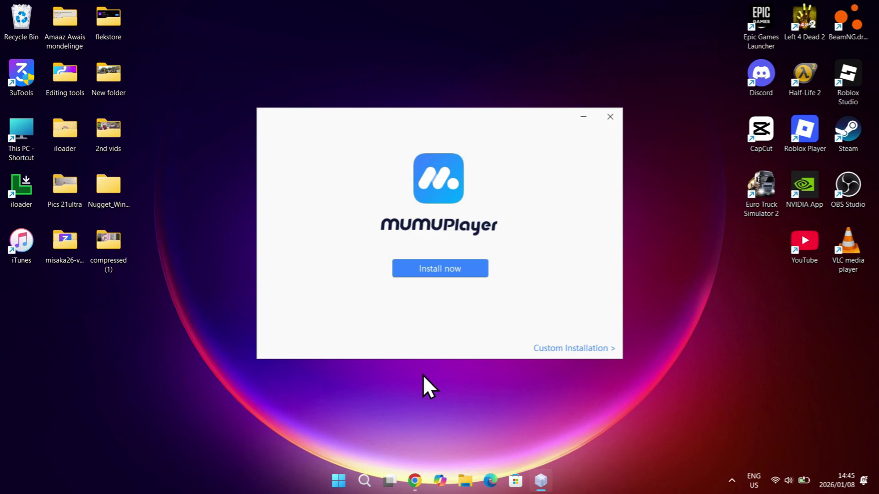
# Step: Confirm Install now, let MuMu Player finish installing, and launch MuMuPlayer
pyautogui.press('Return')
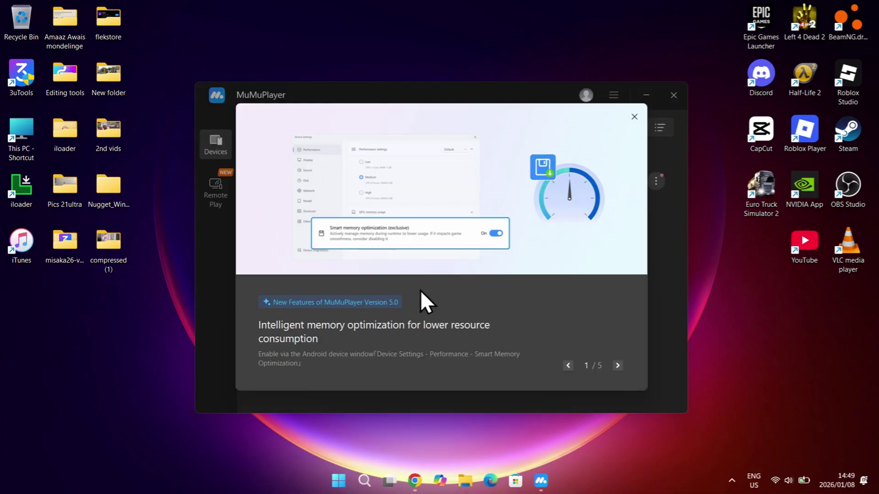
# Step: Skip through the five New Features slides, close the tour, and open the Android Device's options
pyautogui.click(616, 365)
pyautogui.click(616, 365)
pyautogui.click(615, 365)
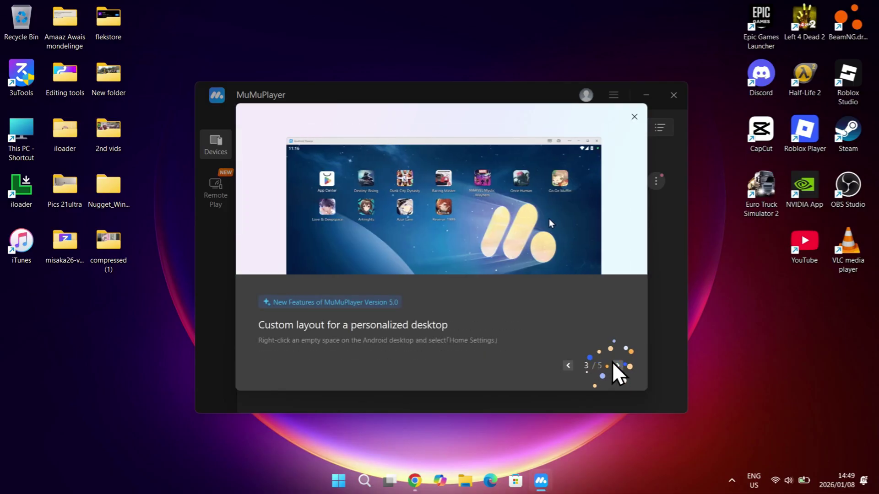
pyautogui.click(615, 366)
pyautogui.click(616, 365)
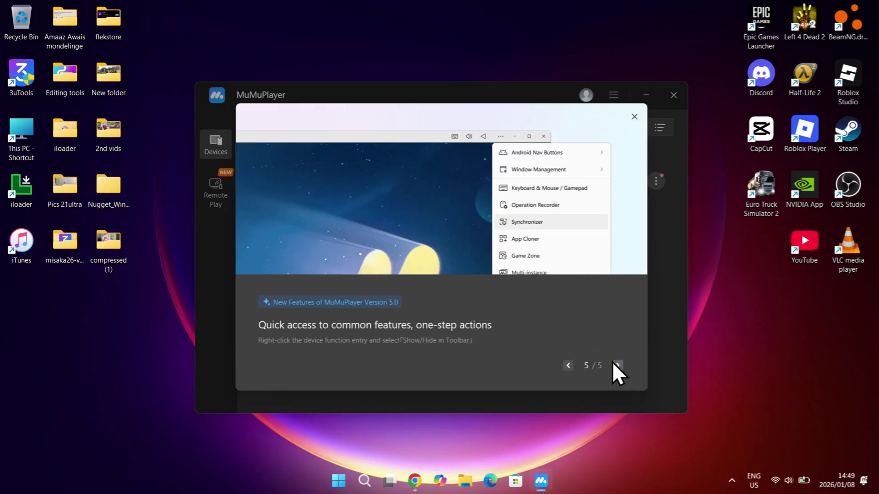
pyautogui.click(615, 365)
pyautogui.click(633, 117)
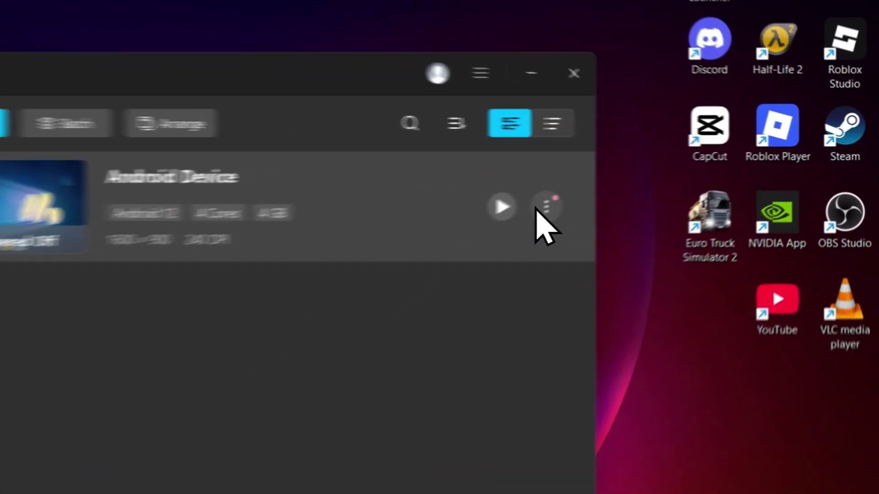
pyautogui.click(656, 181)
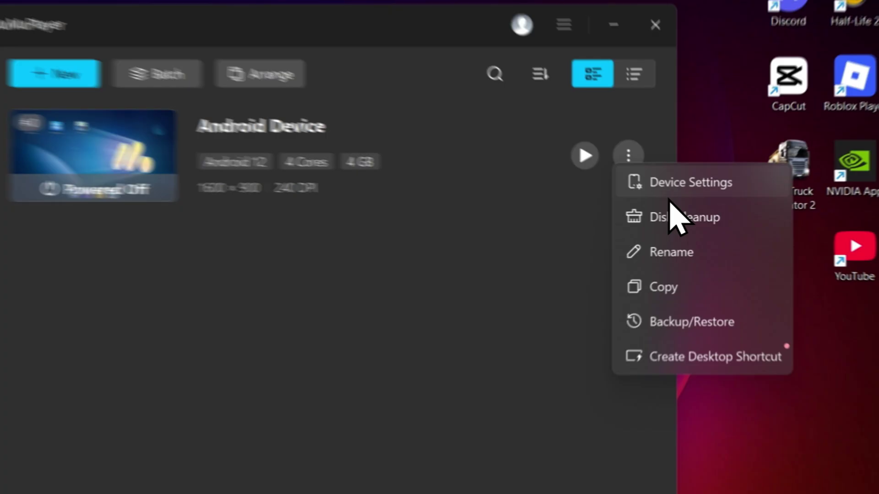
# Step: Open the Android Device settings and switch the Performance preset to Custom
pyautogui.click(697, 199)
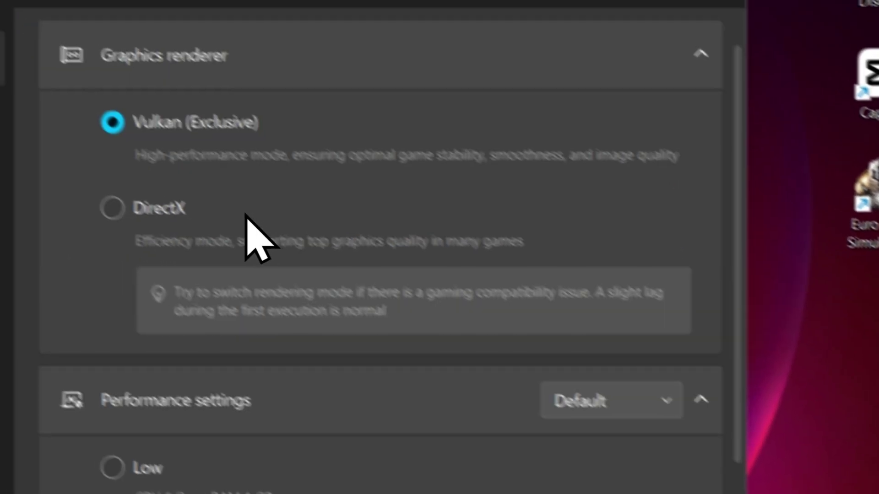
pyautogui.scroll(-5, 330, 263)
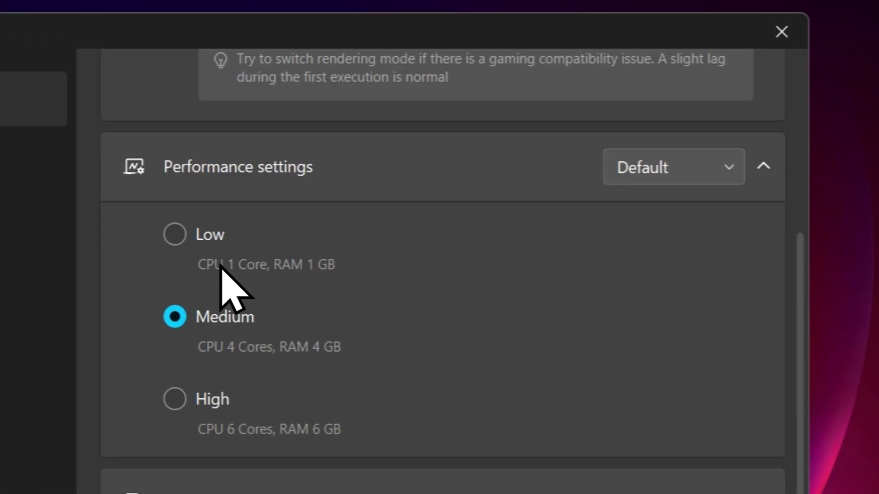
pyautogui.click(659, 176)
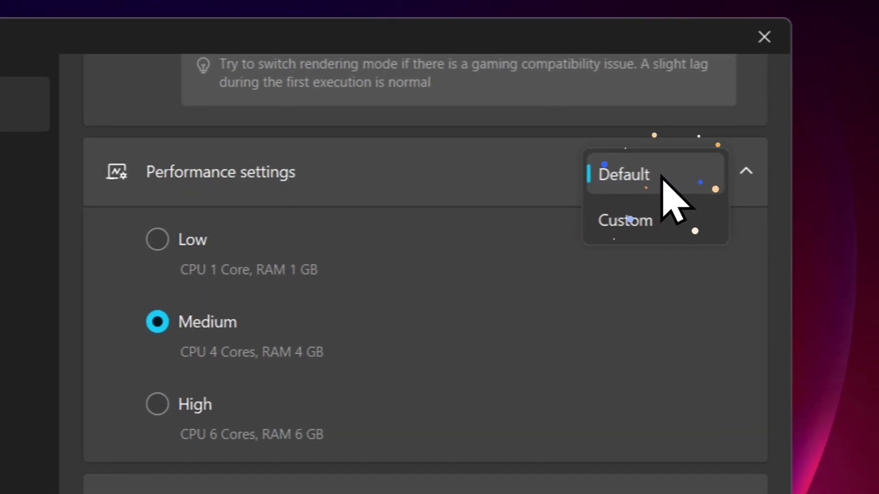
pyautogui.click(636, 216)
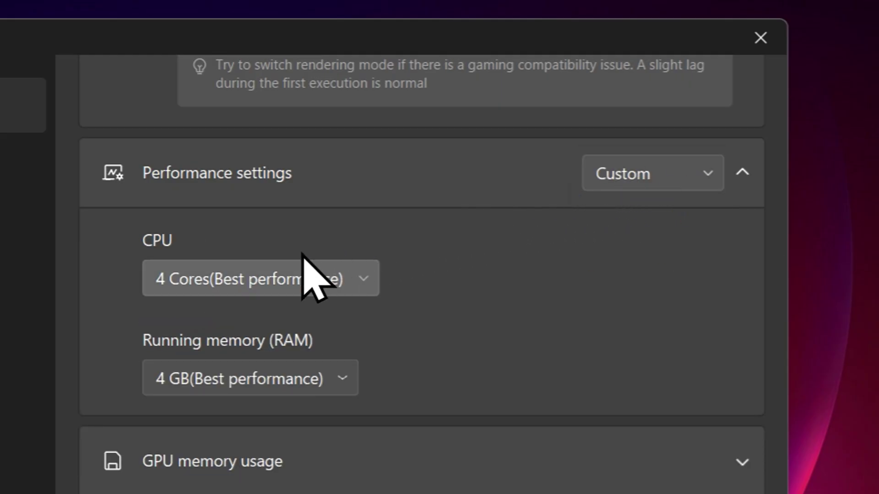
# Step: Allocate 12 CPU cores and 16 GB RAM, and expand the GPU memory usage options
pyautogui.click(293, 277)
pyautogui.scroll(-3, 238, 311)
pyautogui.click(226, 321)
pyautogui.click(377, 281)
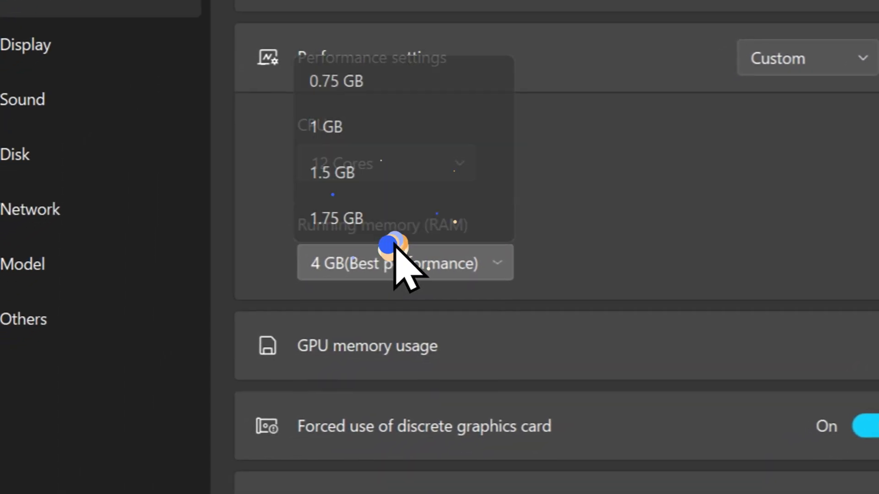
pyautogui.scroll(-10, 384, 297)
pyautogui.click(385, 297)
pyautogui.click(499, 298)
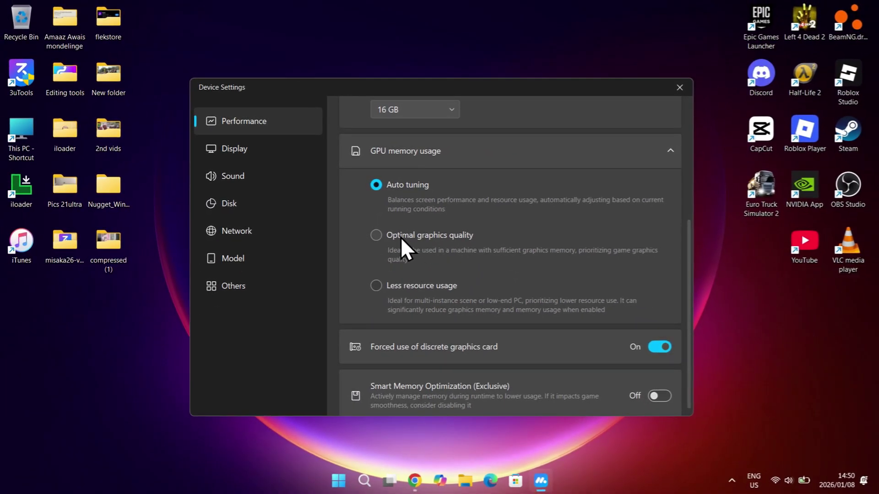
pyautogui.scroll(-1, 431, 213)
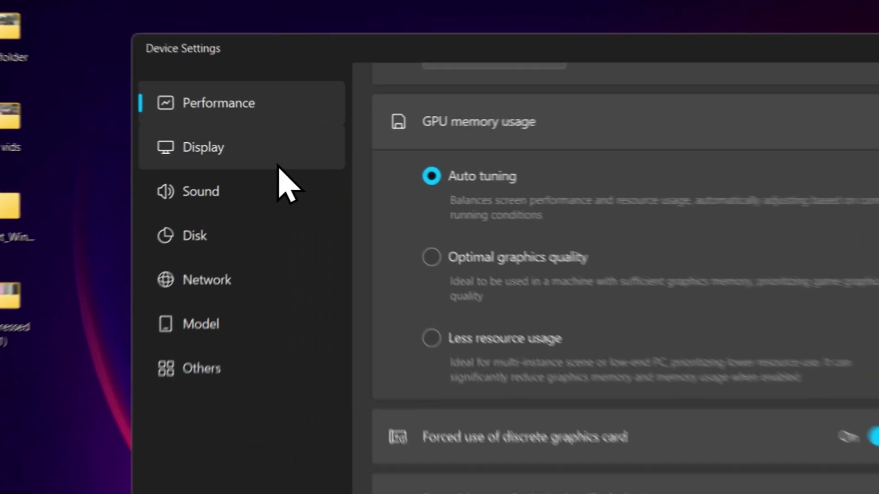
pyautogui.click(281, 161)
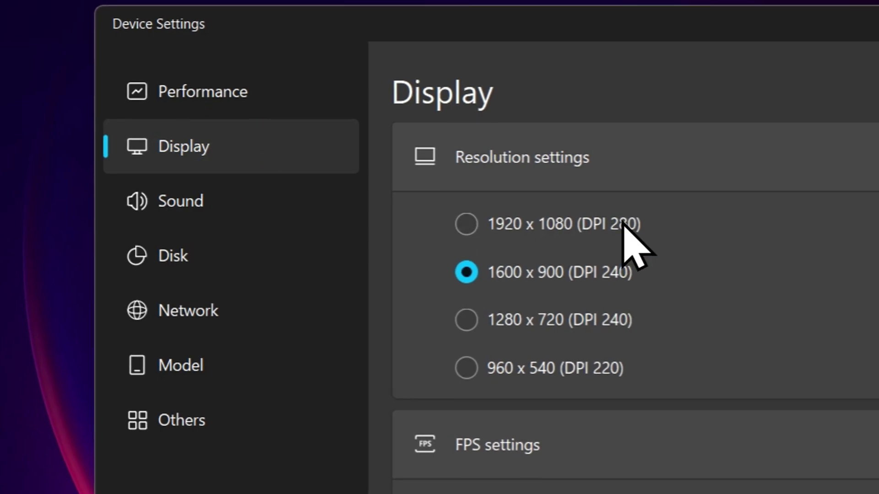
# Step: Raise Maximum FPS to 146 of 240, then move through Sound, Disk and Network to Model
pyautogui.scroll(-3, 549, 166)
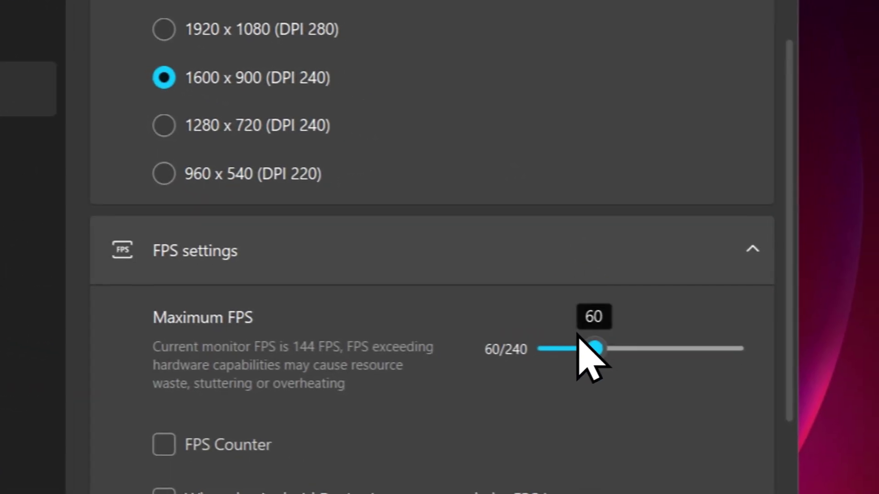
pyautogui.moveTo(582, 346); pyautogui.dragTo(650, 348)
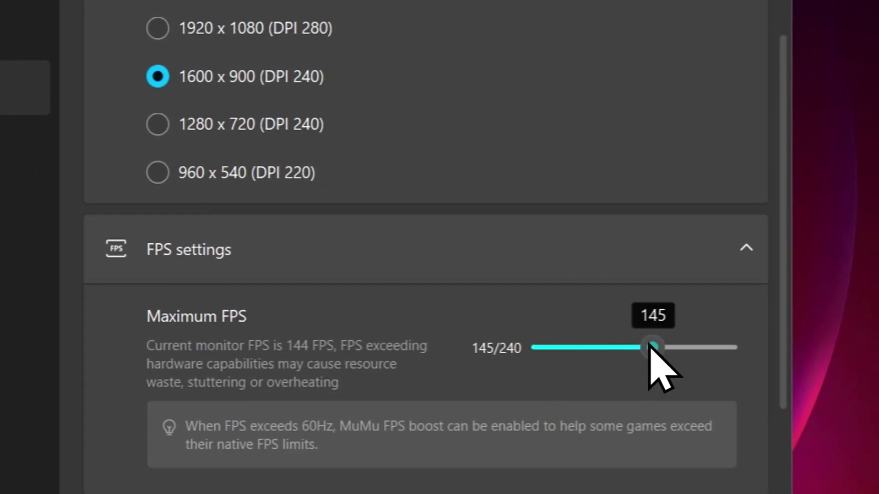
pyautogui.scroll(-5, 614, 349)
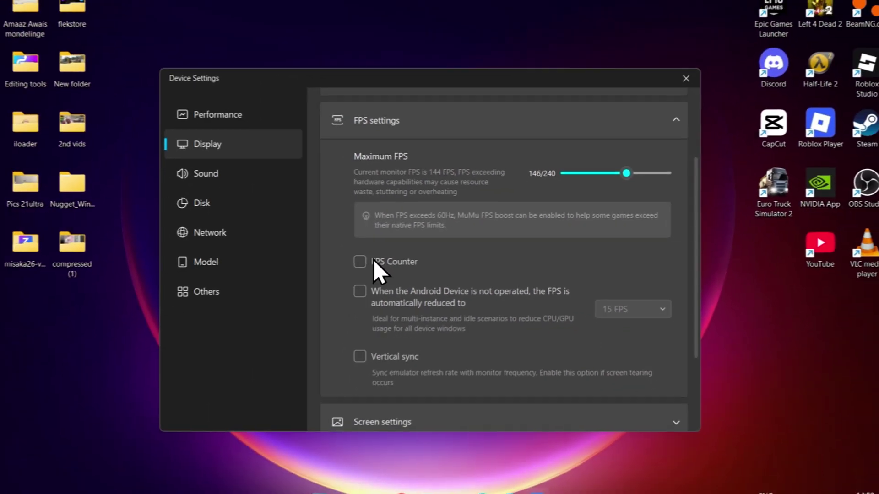
pyautogui.scroll(-4, 398, 247)
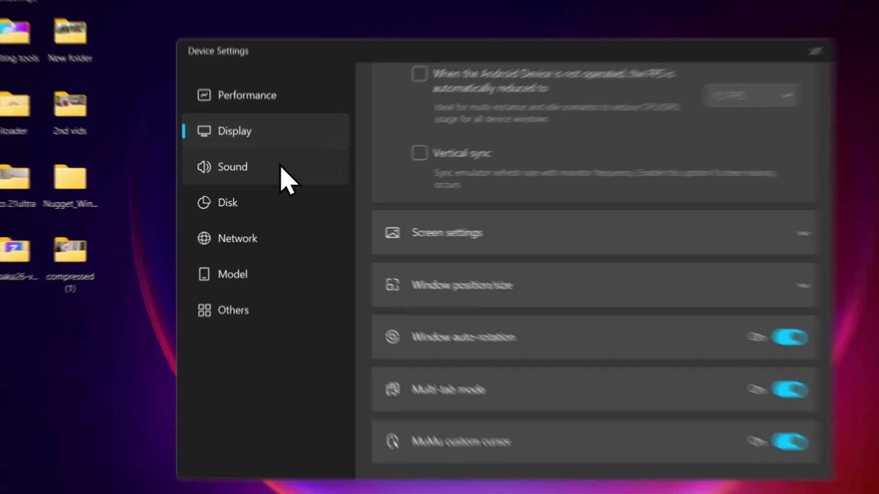
pyautogui.click(255, 173)
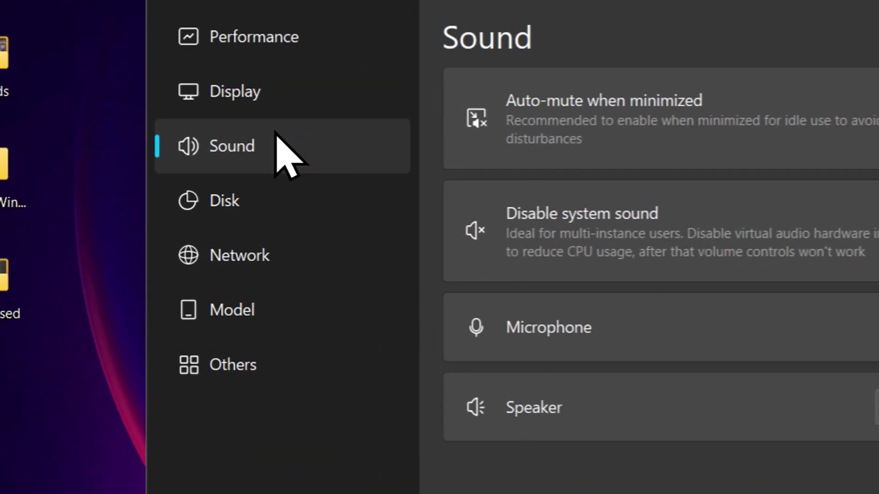
pyautogui.click(242, 196)
pyautogui.click(223, 247)
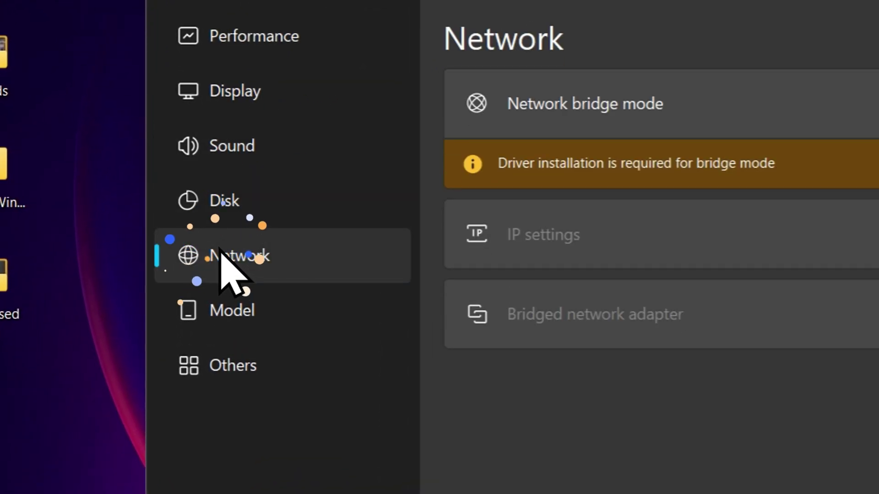
pyautogui.click(231, 305)
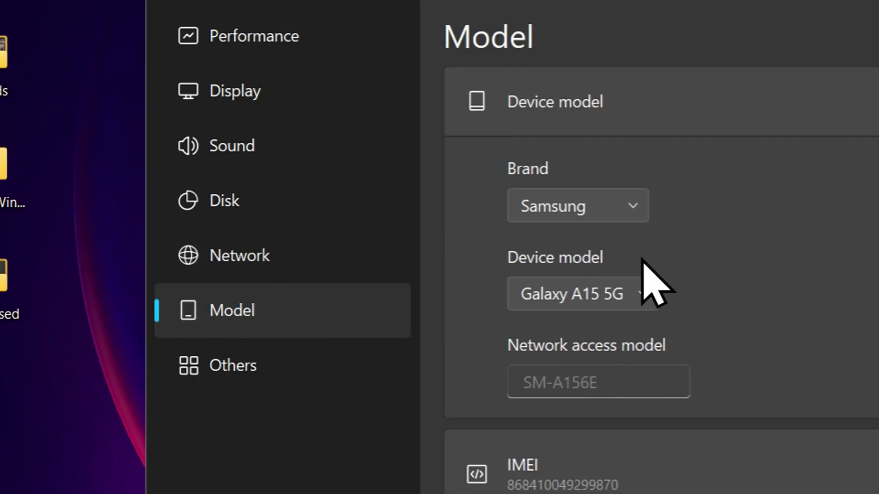
# Step: Set the device to Samsung Galaxy S25 Ultra with the High: Adreno (TM) 740 GPU preset
pyautogui.click(613, 206)
pyautogui.click(615, 208)
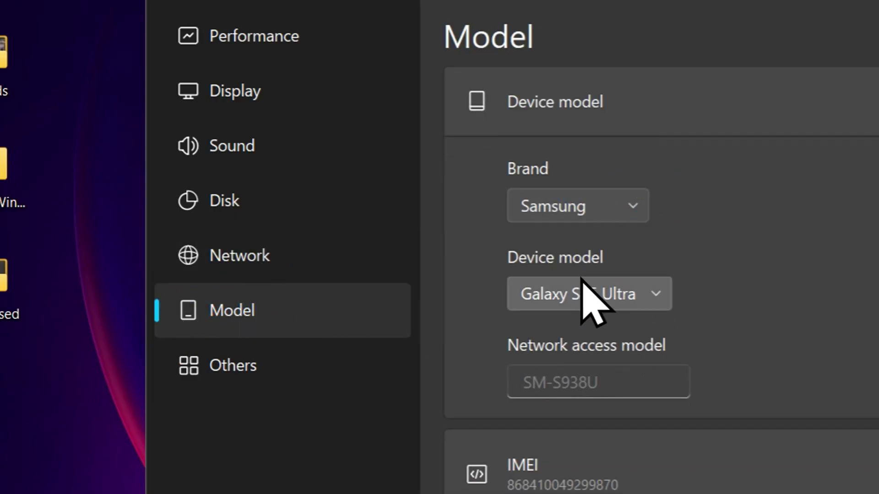
pyautogui.scroll(-5, 774, 275)
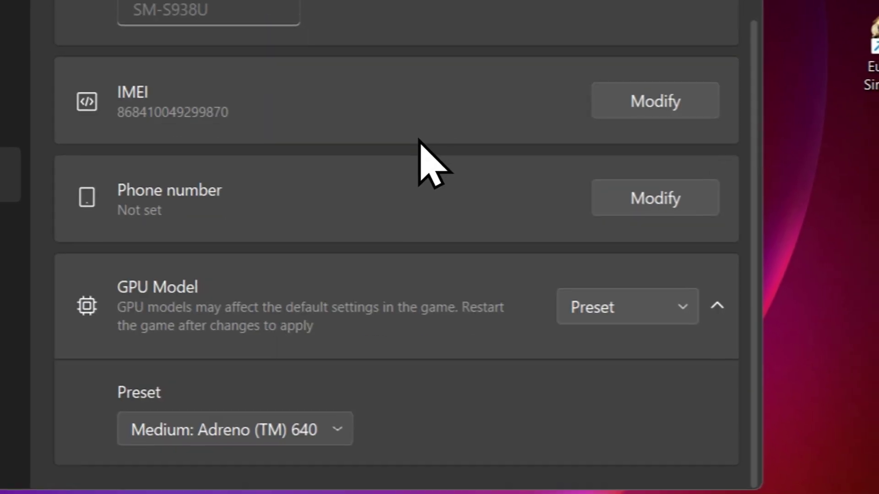
pyautogui.click(611, 305)
pyautogui.click(611, 303)
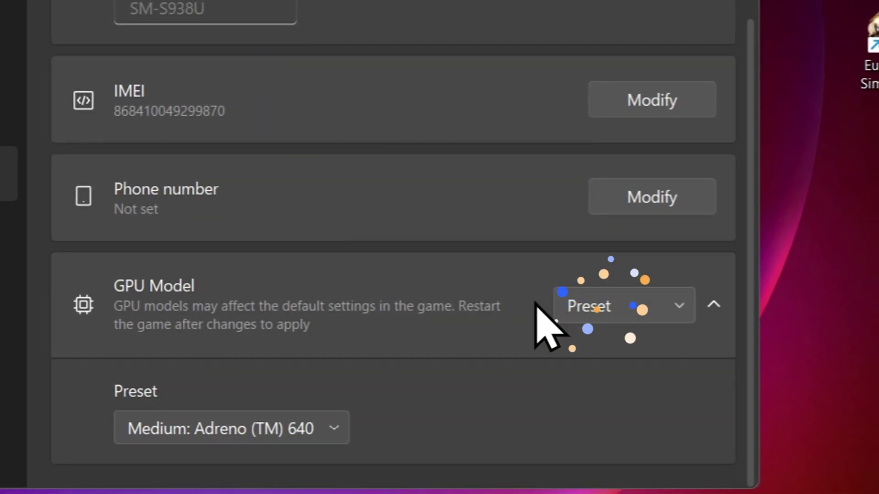
pyautogui.click(385, 402)
pyautogui.click(287, 361)
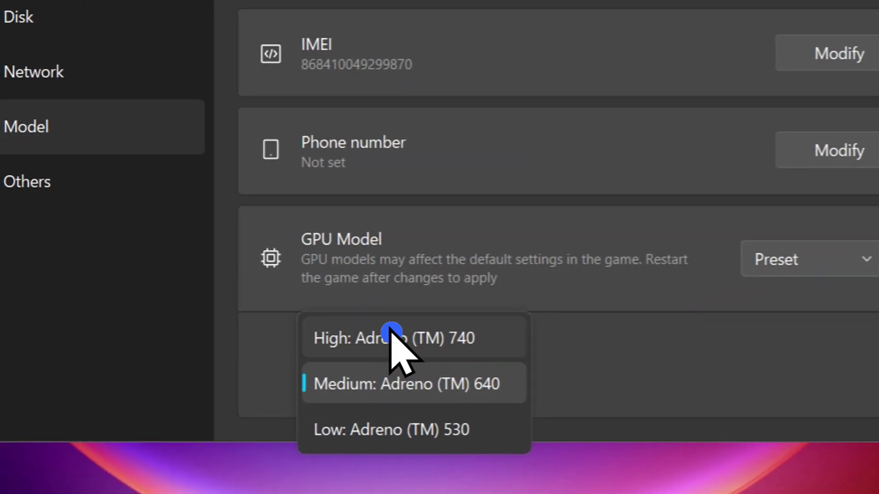
pyautogui.click(43, 182)
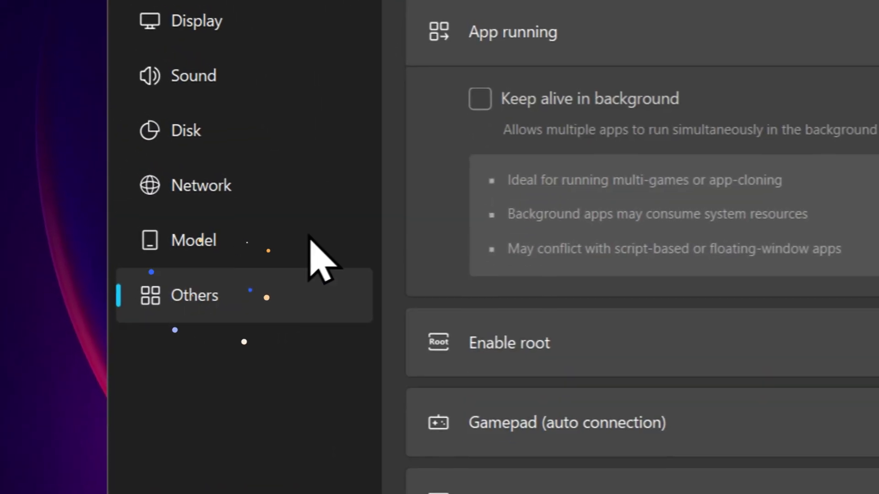
pyautogui.scroll(-5, 678, 117)
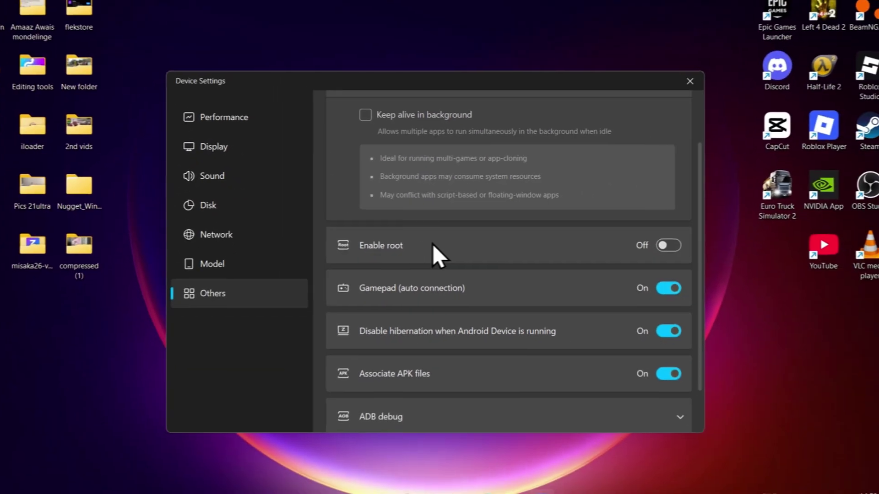
pyautogui.scroll(-1, 389, 206)
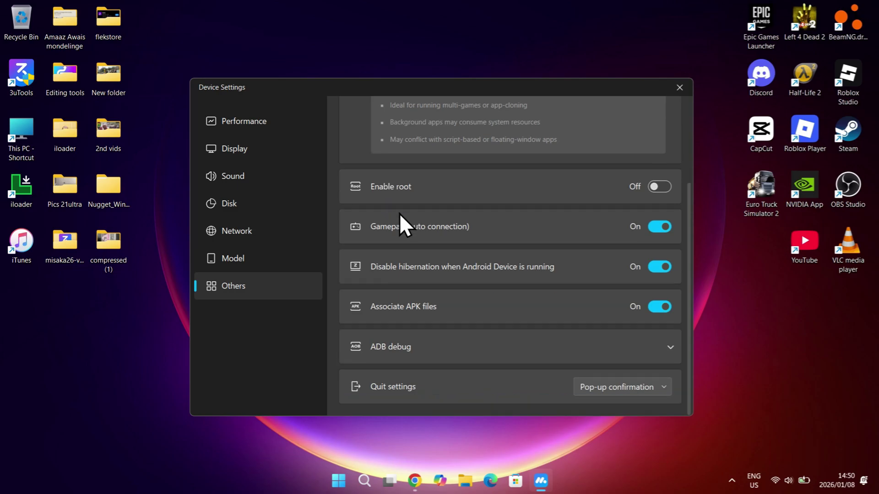
# Step: Close the device settings, create an Android Device desktop shortcut, and boot the device from it
pyautogui.click(255, 121)
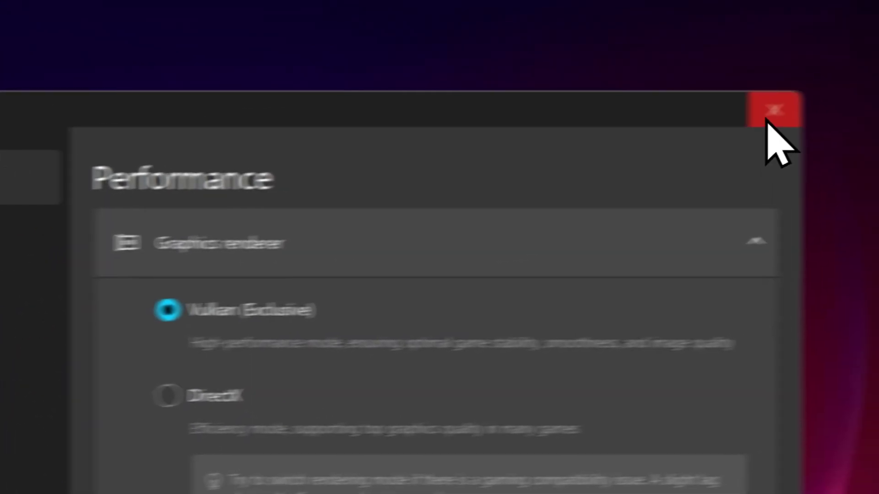
pyautogui.click(769, 116)
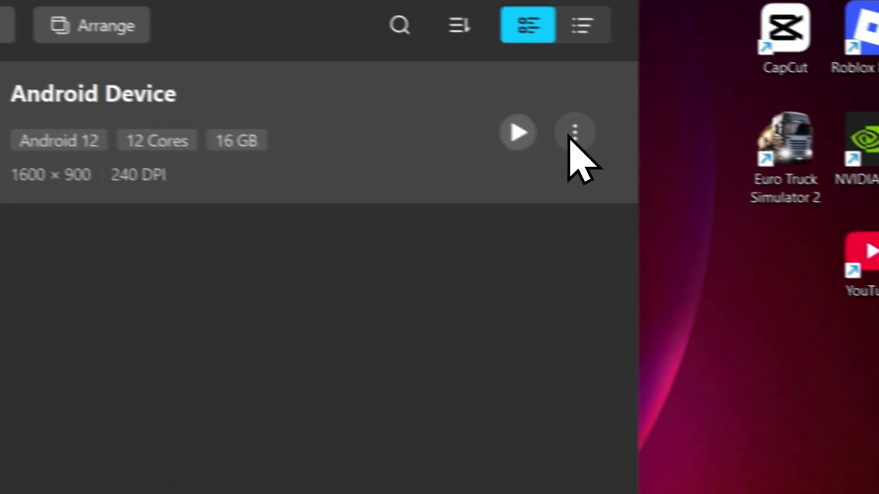
pyautogui.click(836, 190)
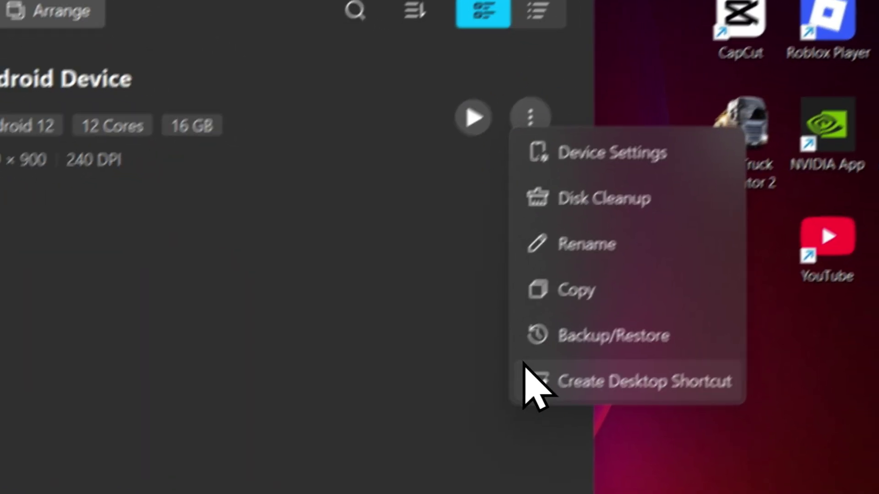
pyautogui.click(837, 455)
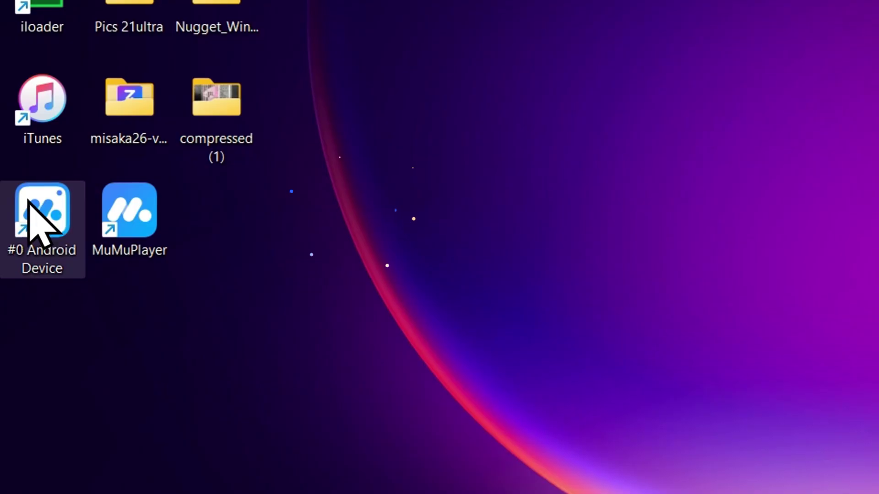
pyautogui.doubleClick(19, 298)
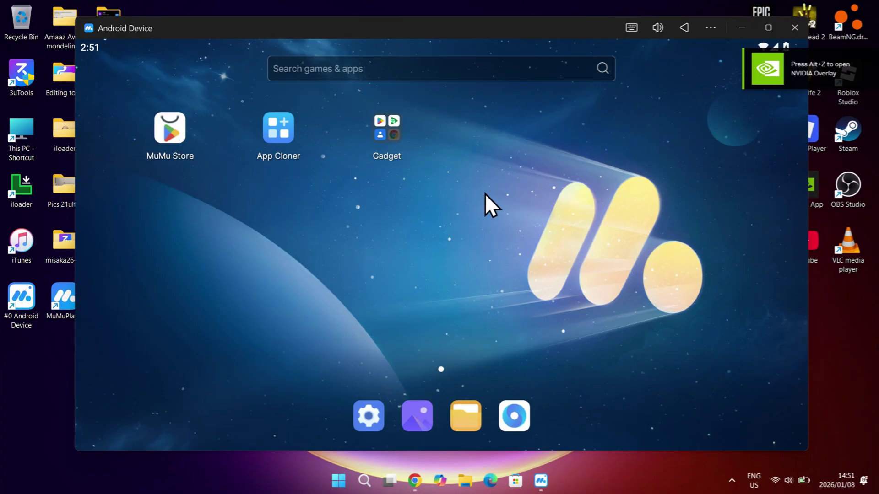
# Step: Once the Android home screen loads, switch back to the YouTube tutorial in Chrome
pyautogui.click(415, 480)
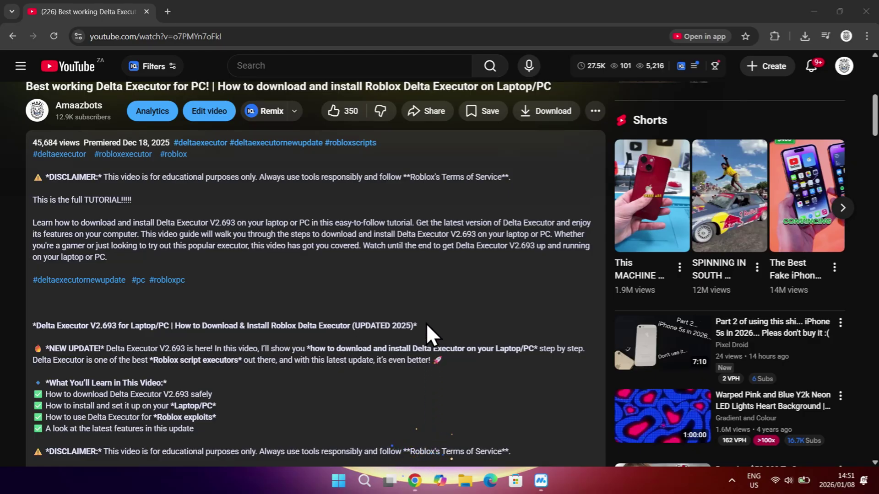
# Step: Start the 222.31 MB Delta-2.703.622.apk download from MediaFire, then pause it in Chrome's downloads list
pyautogui.scroll(-5, 426, 324)
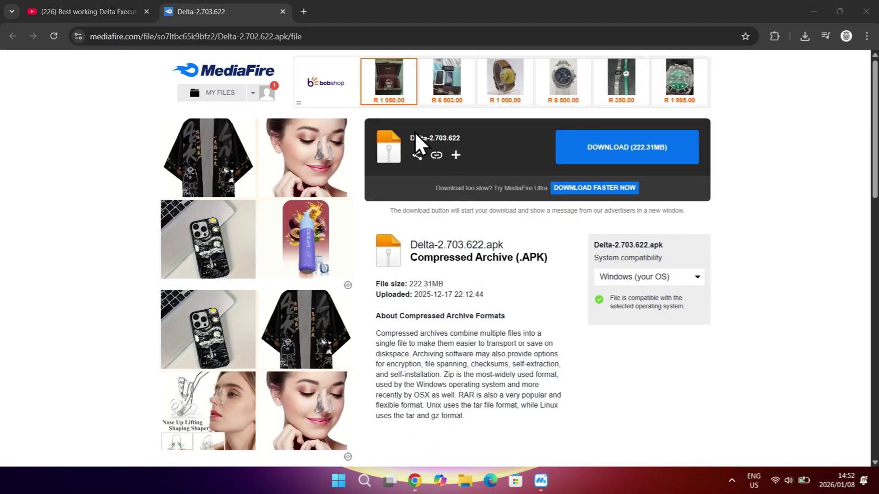
pyautogui.click(443, 269)
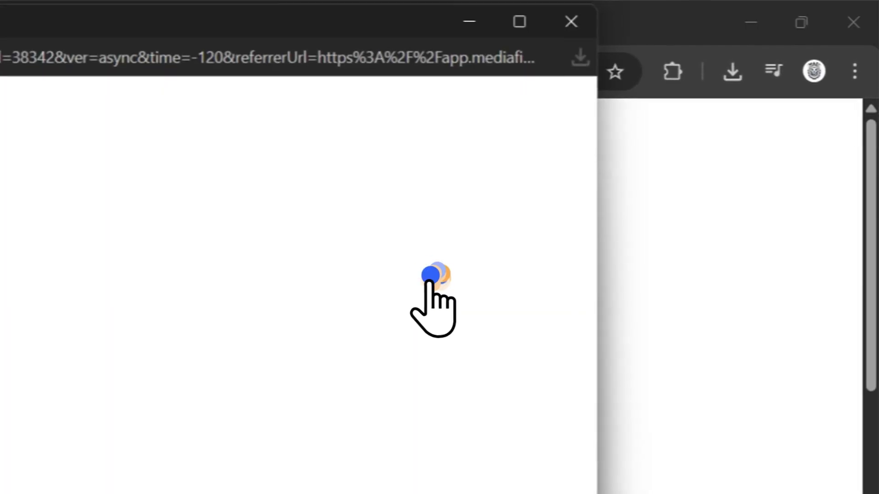
pyautogui.click(572, 18)
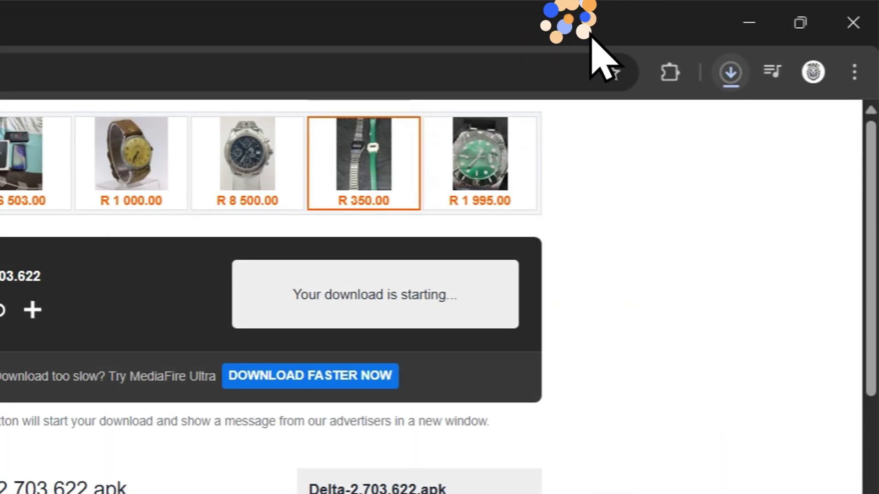
pyautogui.click(731, 73)
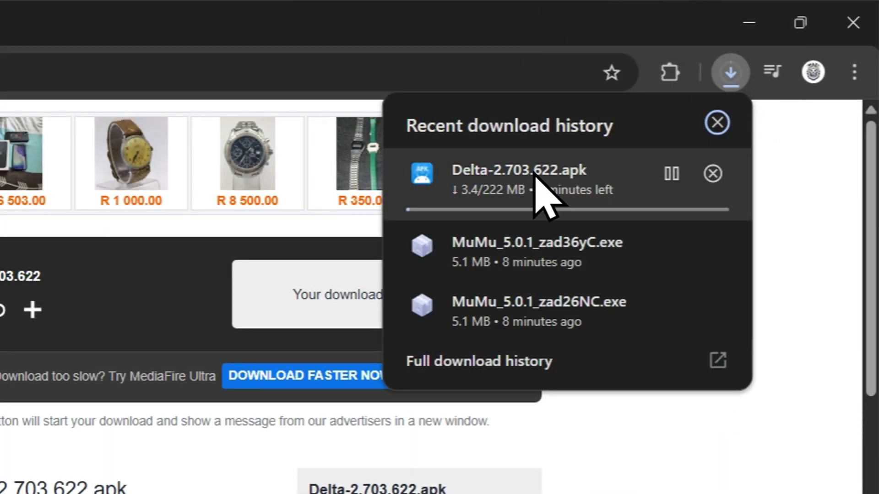
pyautogui.click(672, 173)
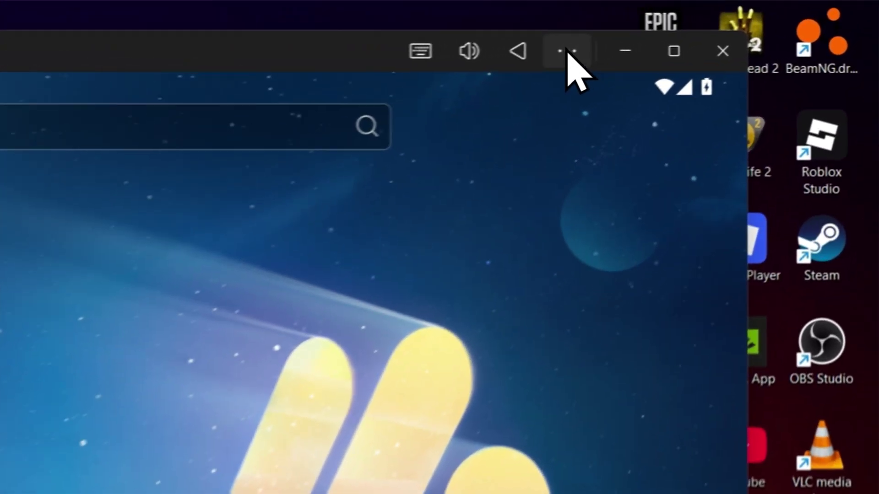
# Step: Install Delta-2.702.622.apk from the PC's Downloads folder using MuMu's APK Installation tool
pyautogui.click(710, 27)
pyautogui.moveTo(568, 421)
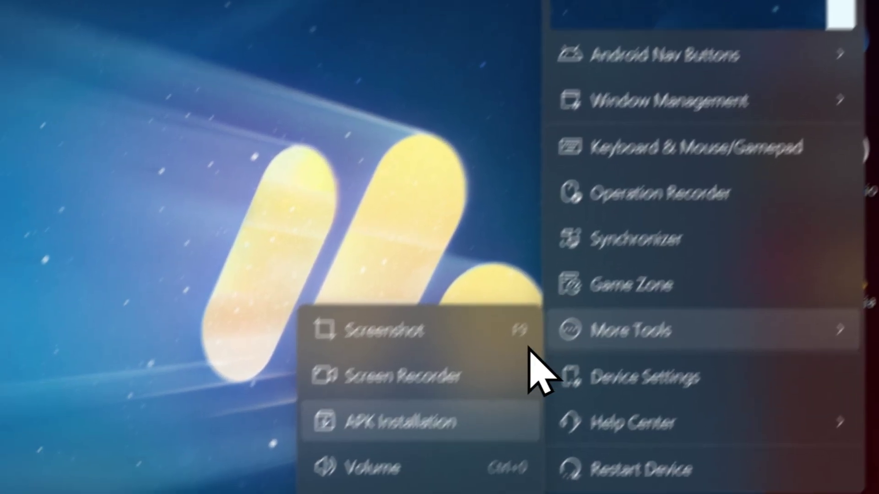
pyautogui.click(412, 422)
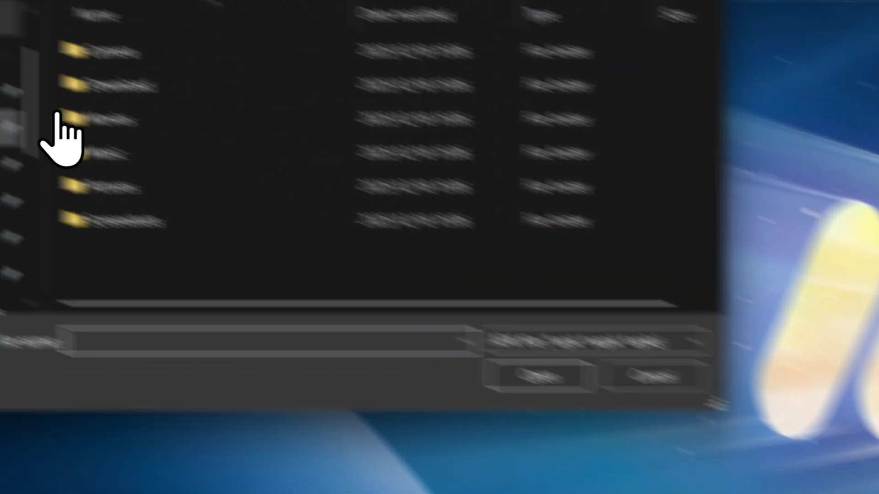
pyautogui.click(206, 229)
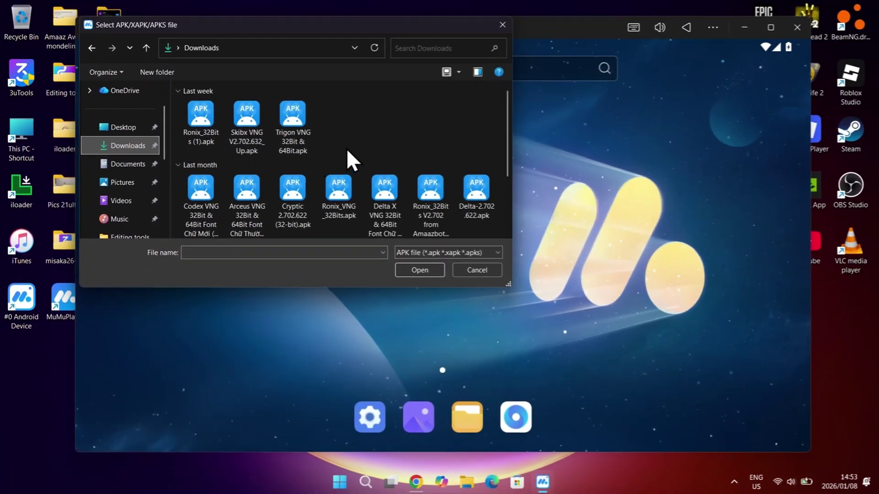
pyautogui.scroll(-2, 366, 146)
pyautogui.scroll(2, 415, 155)
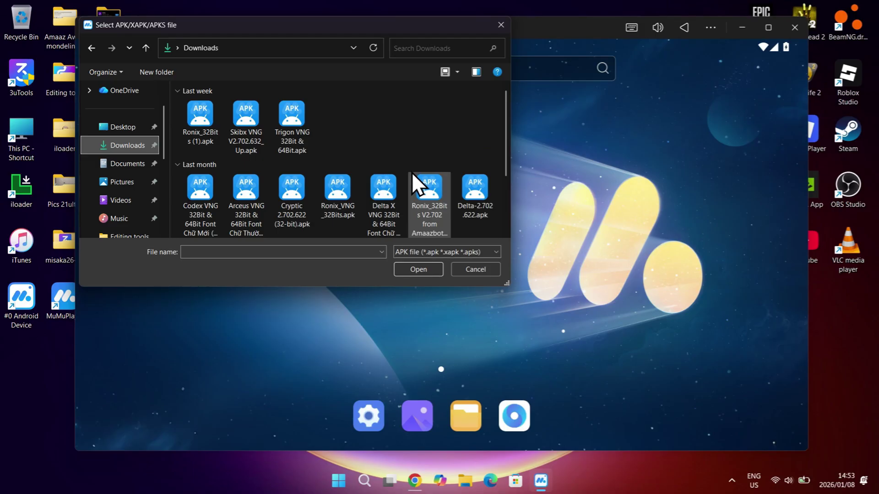
pyautogui.click(474, 188)
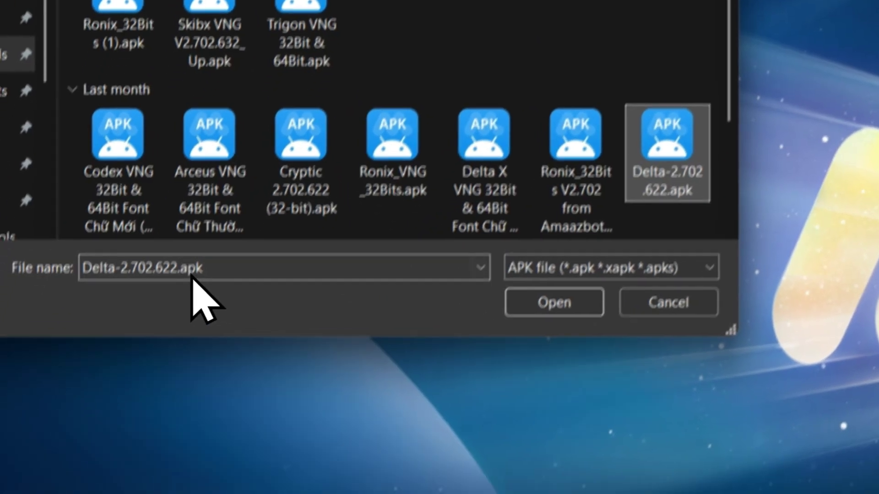
pyautogui.click(553, 303)
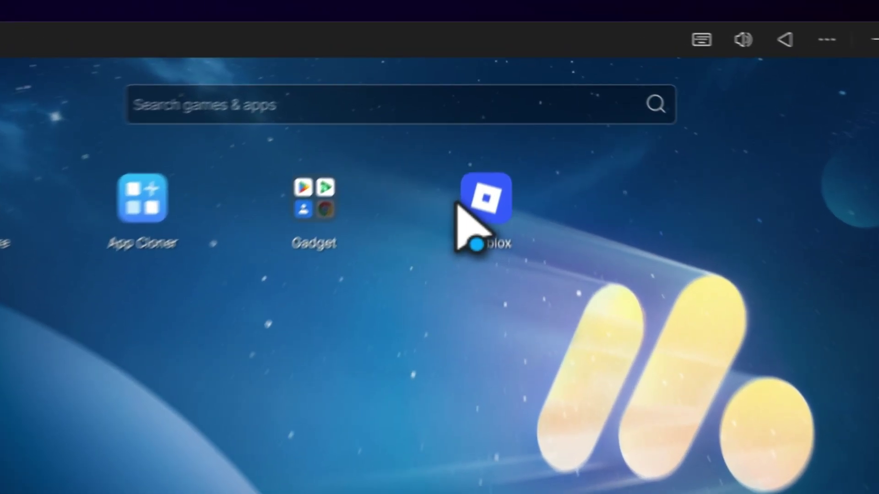
# Step: Launch Roblox, dismiss the control tip, grant it All files access, and maximize the emulator window
pyautogui.click(481, 131)
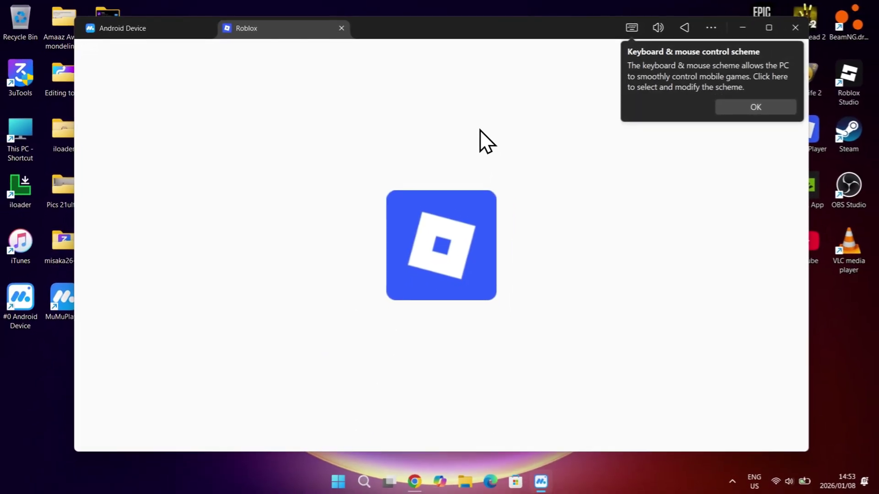
pyautogui.click(733, 107)
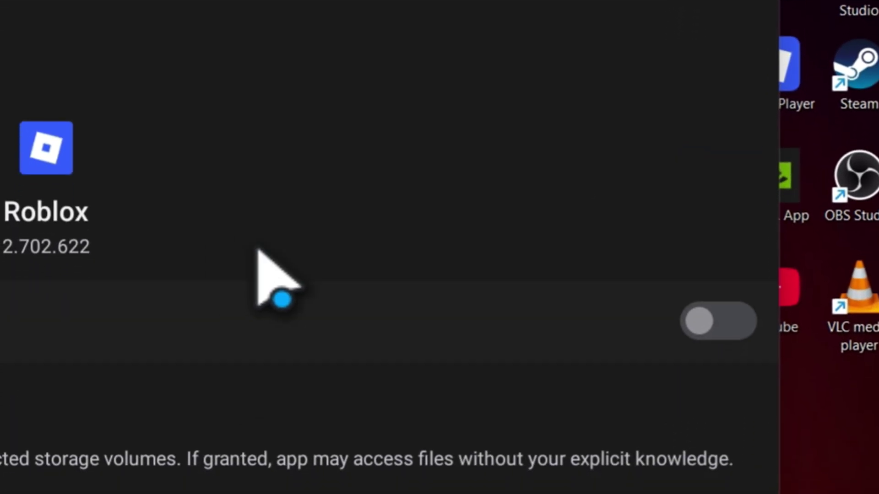
pyautogui.click(717, 320)
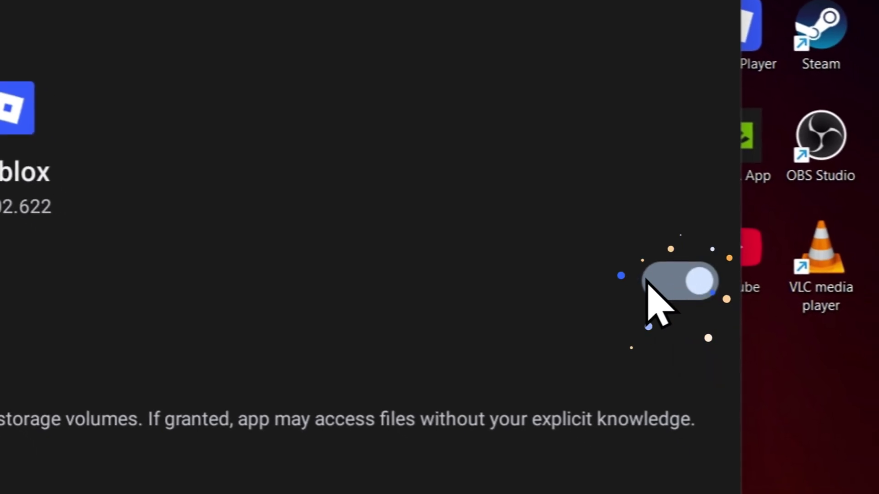
pyautogui.click(141, 149)
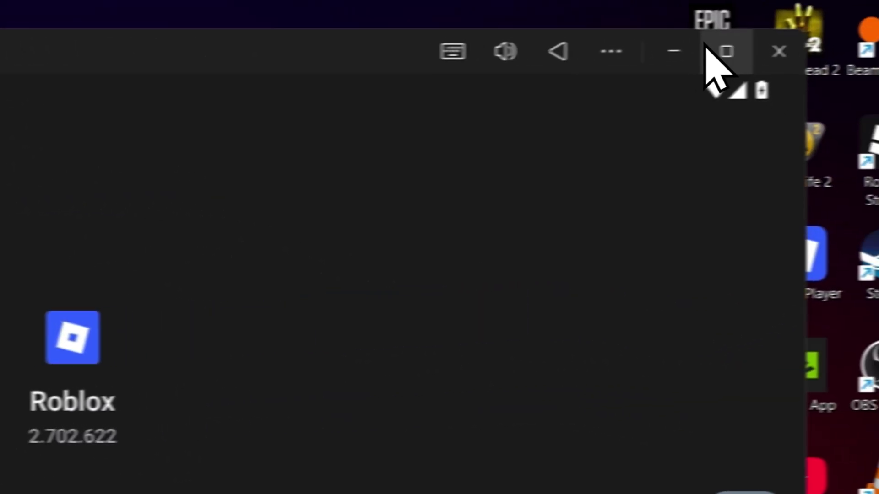
pyautogui.click(705, 46)
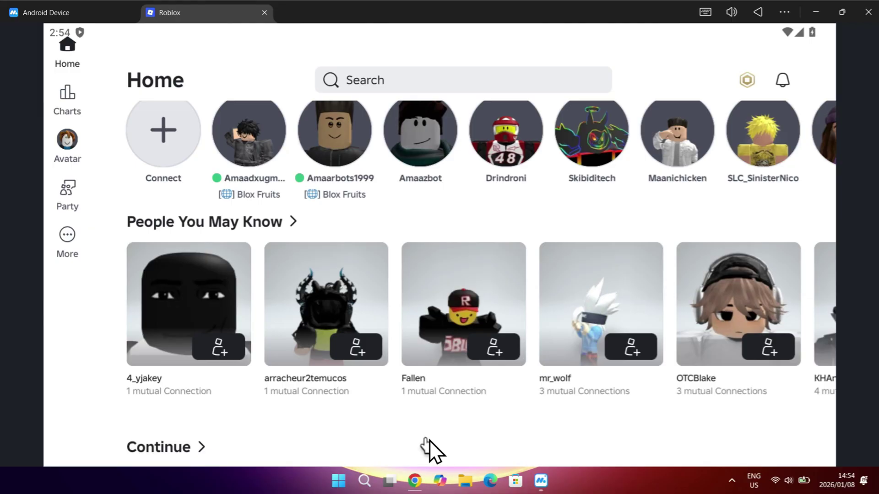
# Step: Open the Blox Fruits tile under Continue on the Roblox Home page and press Play
pyautogui.scroll(-4, 426, 444)
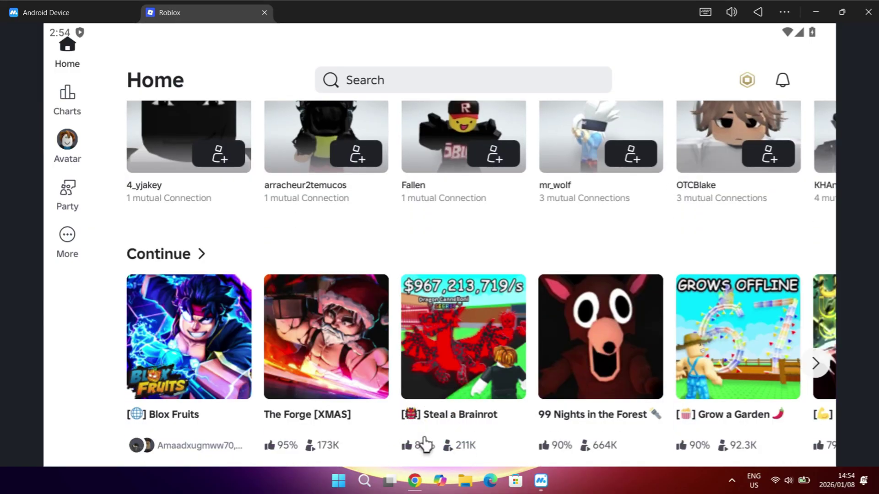
pyautogui.click(174, 293)
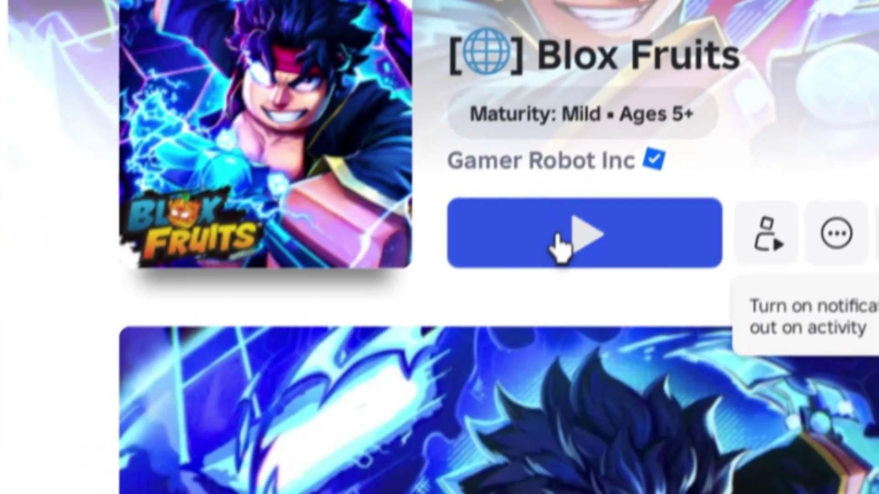
pyautogui.click(557, 240)
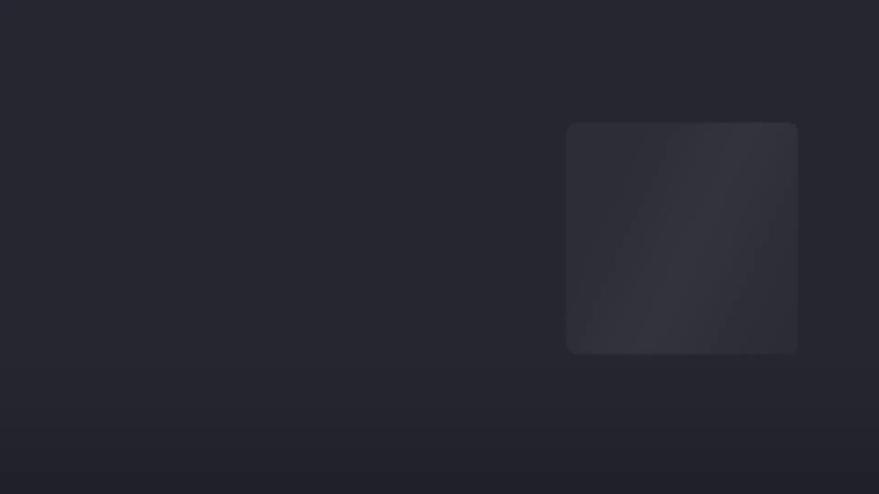